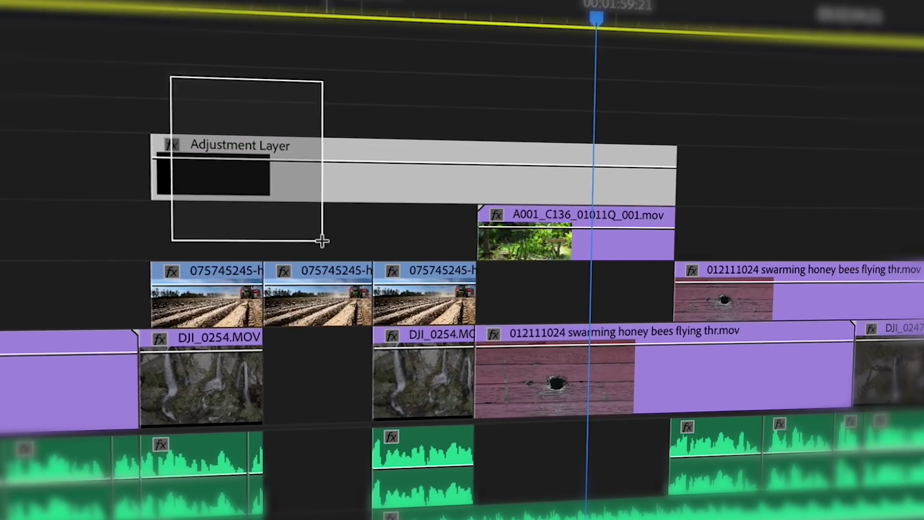
Nest the adjustment layer together with the A001_C136 clip and the three tractor clips beneath it.
drag(323, 241, 571, 301)
right_click(514, 255)
click(546, 248)
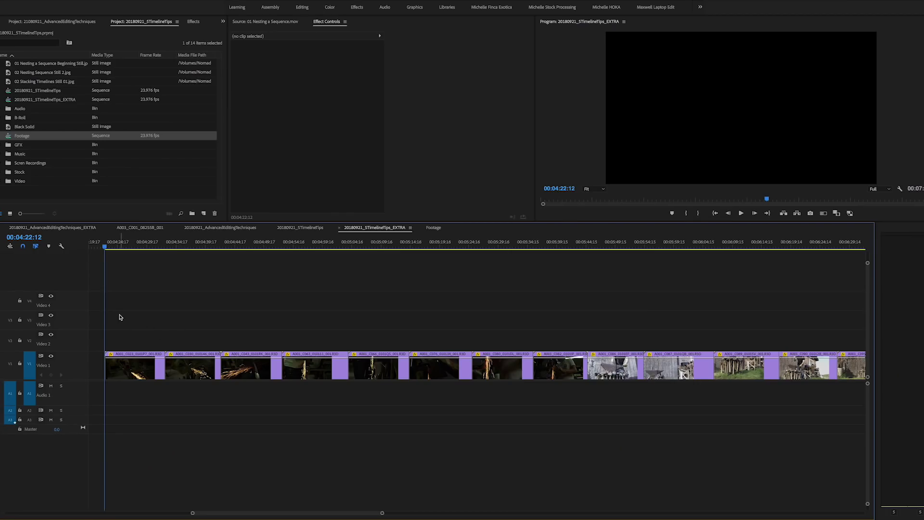
Nest the eight spark-grinding clips on Video 1 into a sequence named Grinding Clips.
drag(119, 317, 540, 388)
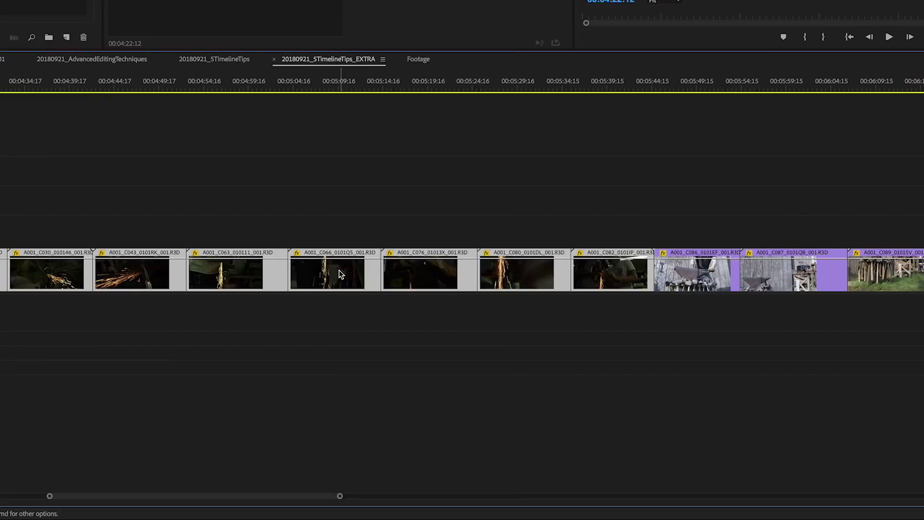
right_click(339, 270)
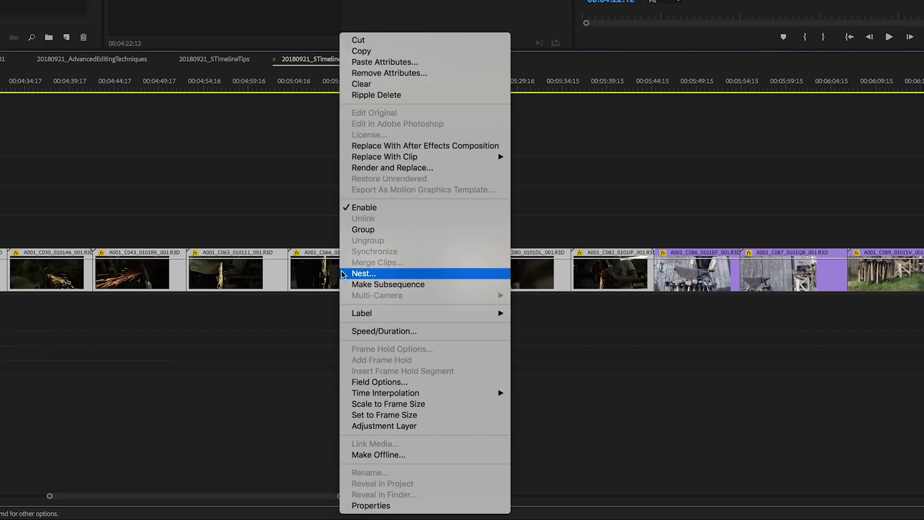
click(356, 271)
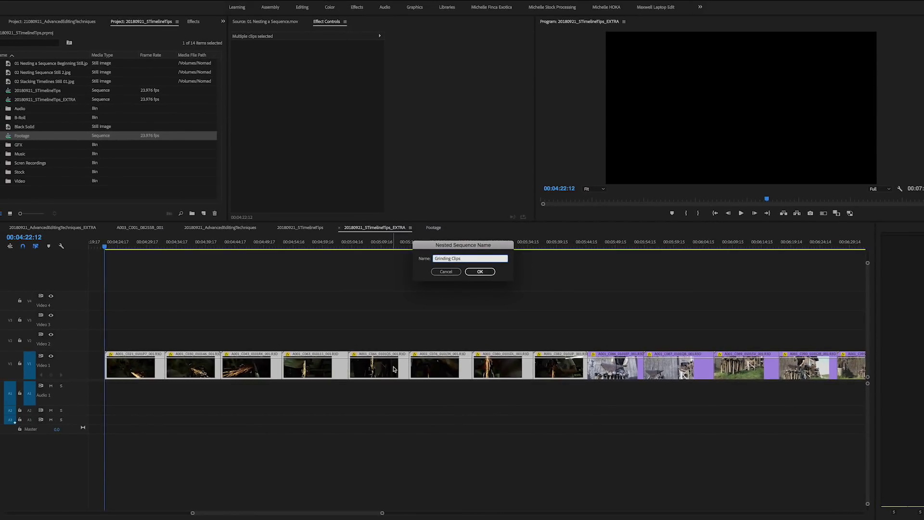
click(482, 272)
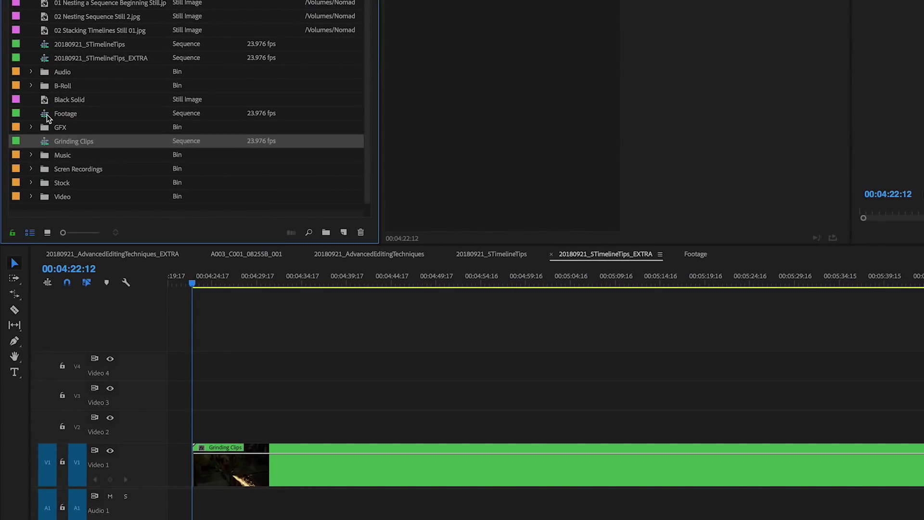
Copy A001_C030_010146_001.R3D from the upper footage timeline to the end of A001_C023_0101P7_001.R3D in the lower timeline.
drag(47, 118, 115, 134)
drag(345, 234, 346, 235)
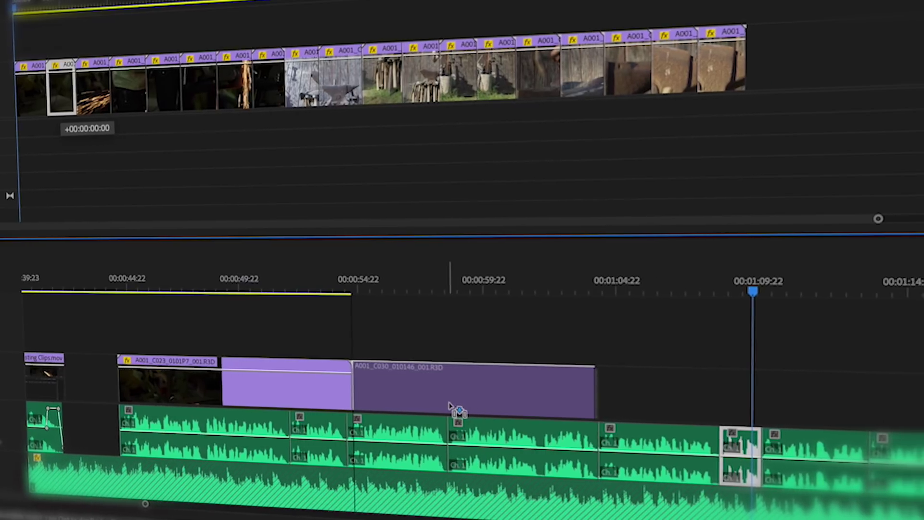
drag(108, 91, 652, 404)
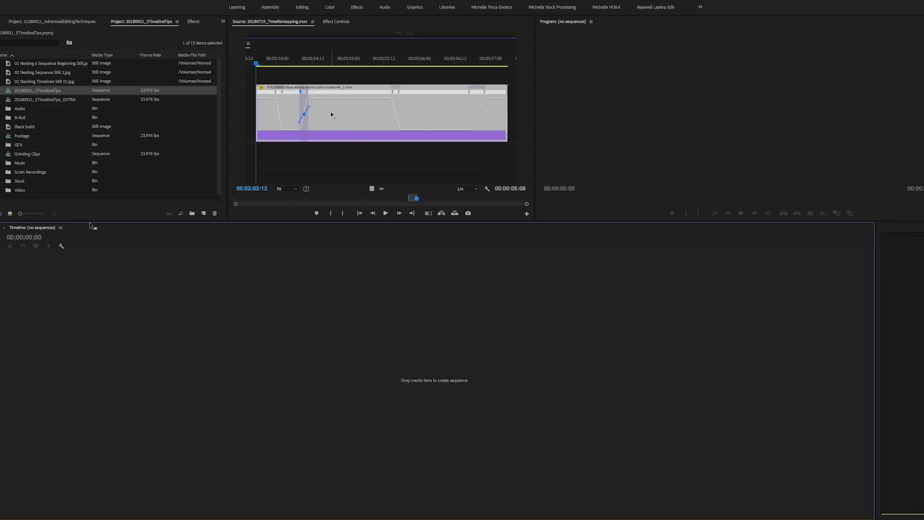
Open the 20180921_5TimelineTips and Footage sequences and stack the Footage timeline above the other.
double_click(8, 91)
double_click(11, 138)
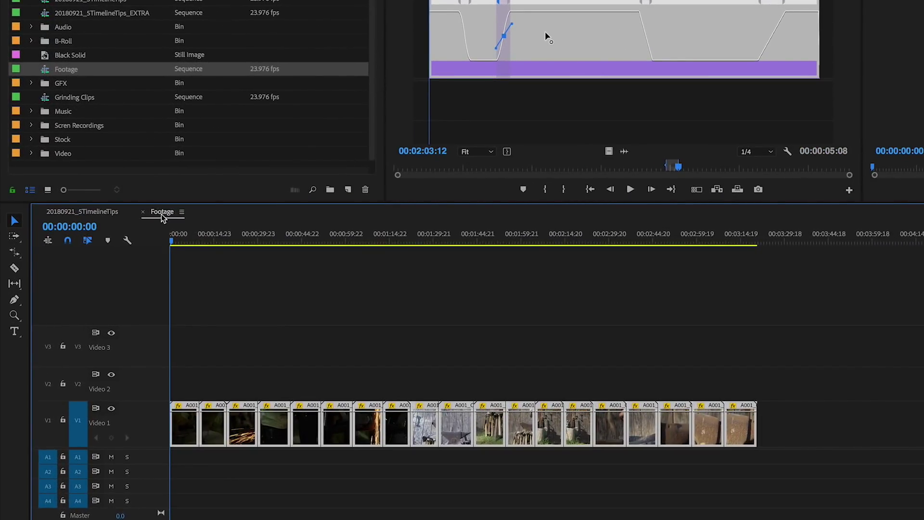
drag(159, 238, 156, 247)
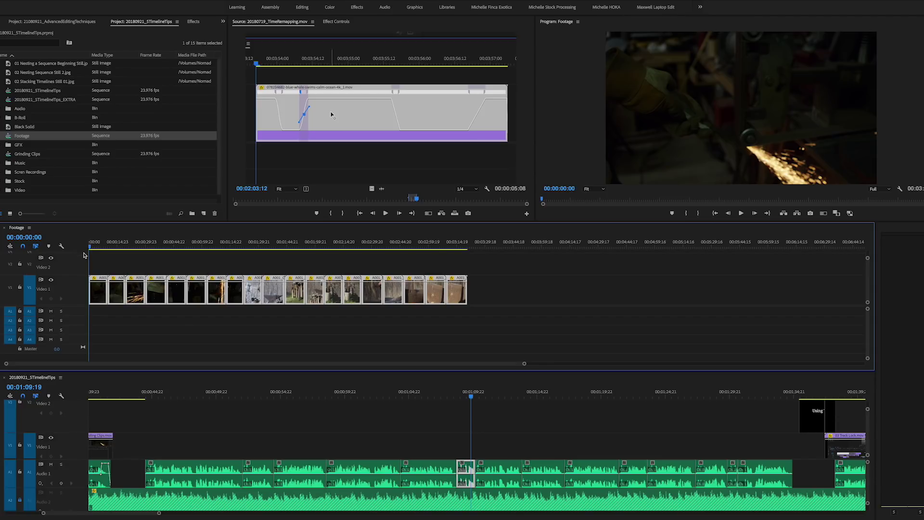
Copy individual grinding clips from the Footage timeline onto Video 1 of the 20180921_5TimelineTips timeline.
click(180, 330)
drag(99, 294, 331, 453)
drag(136, 296, 571, 445)
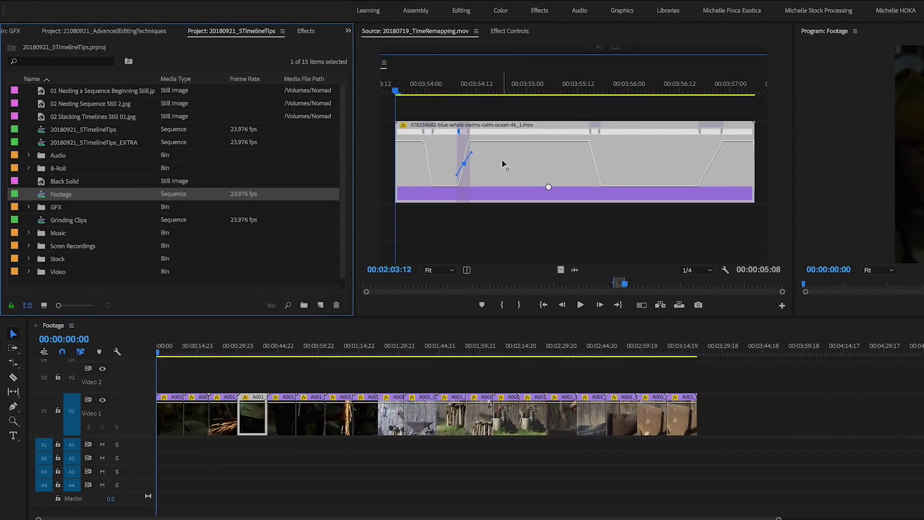
Open the Footage sequence through the Source Monitor and stack its timeline above 20180921_5TimelineTips.
drag(548, 187, 548, 186)
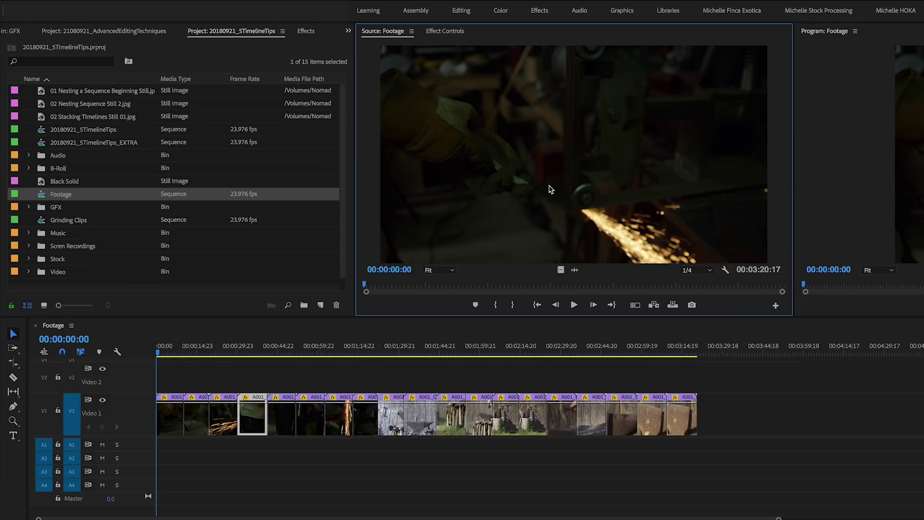
click(725, 270)
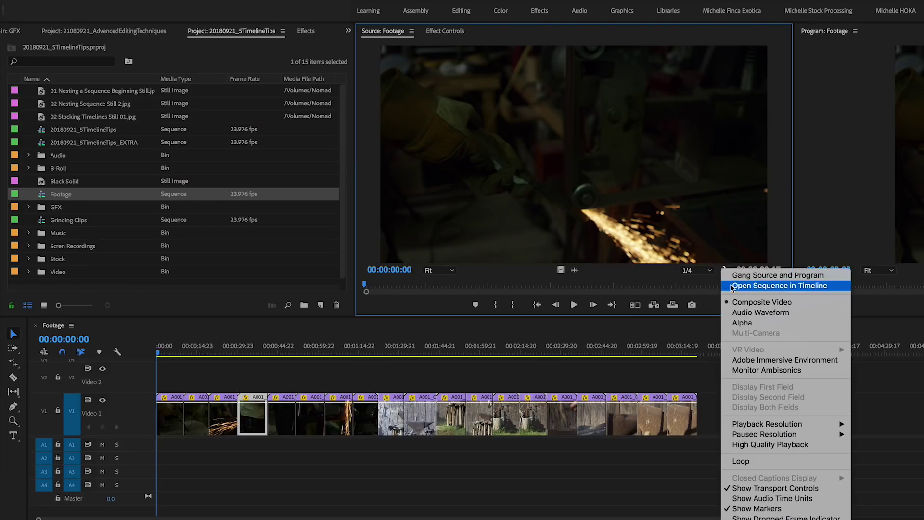
click(734, 285)
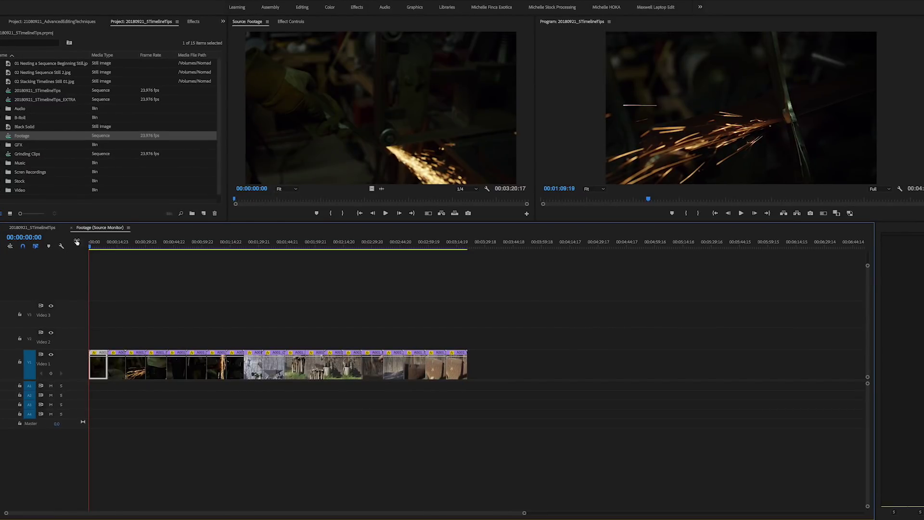
drag(87, 227, 91, 247)
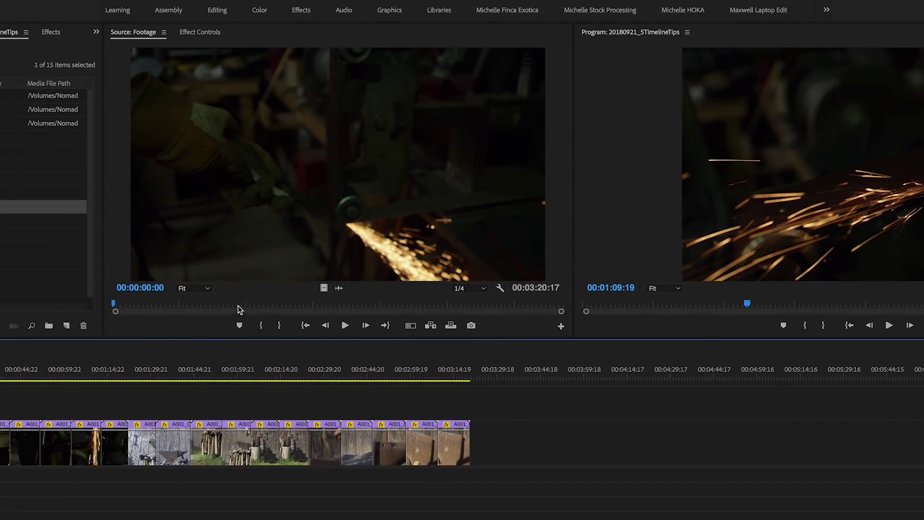
Mark the seventh Footage clip with in and out points in the source timeline, setting the out point at 00:01:12:17.
click(346, 202)
drag(284, 304, 267, 306)
drag(73, 374, 100, 371)
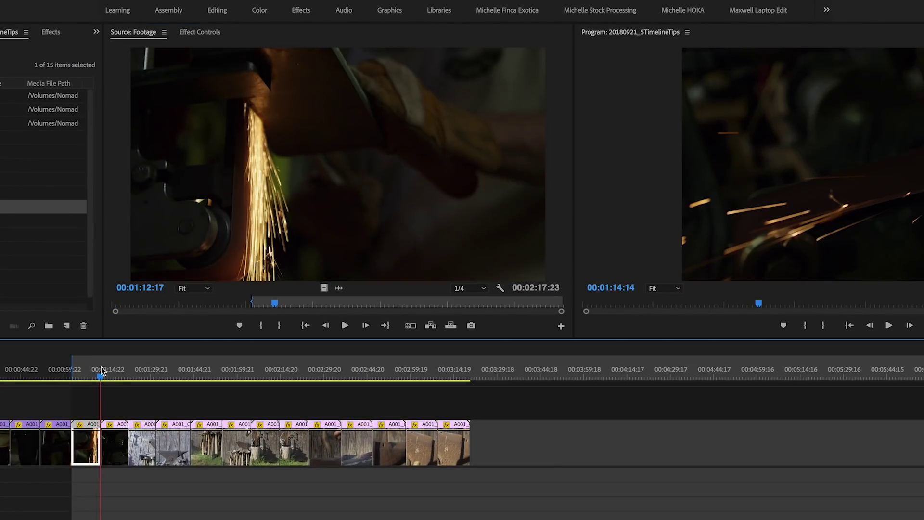
key(o)
Try inserting and overwriting the marked Footage range into 20180921_5TimelineTips, and undo both edits.
click(429, 324)
click(450, 324)
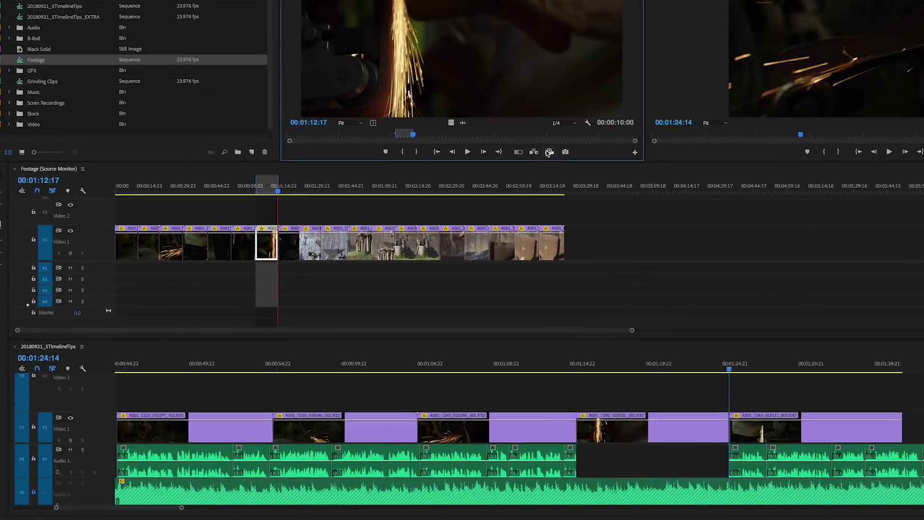
key(ctrl+z)
key(ctrl+z)
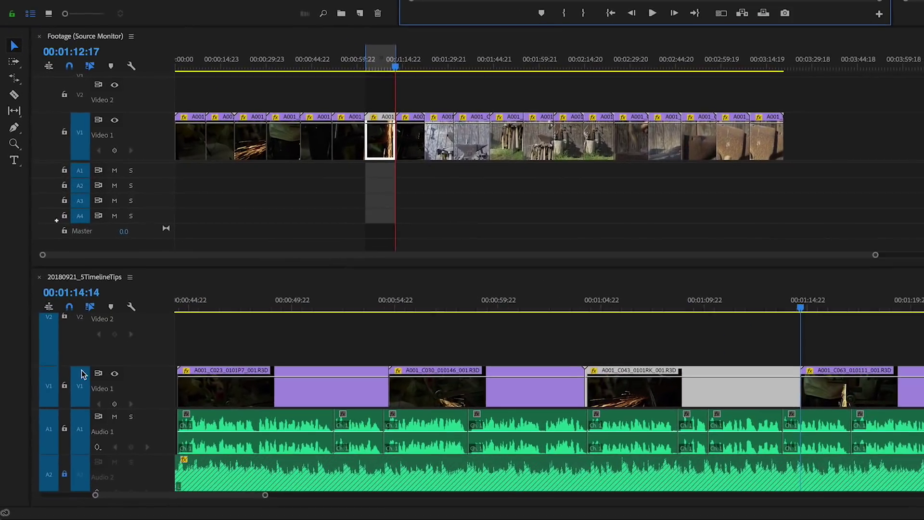
Patch the source video to V2, turn off V1, V2 and A1 targeting, and apply Insert and Overwrite with the marked clip.
click(85, 439)
click(50, 385)
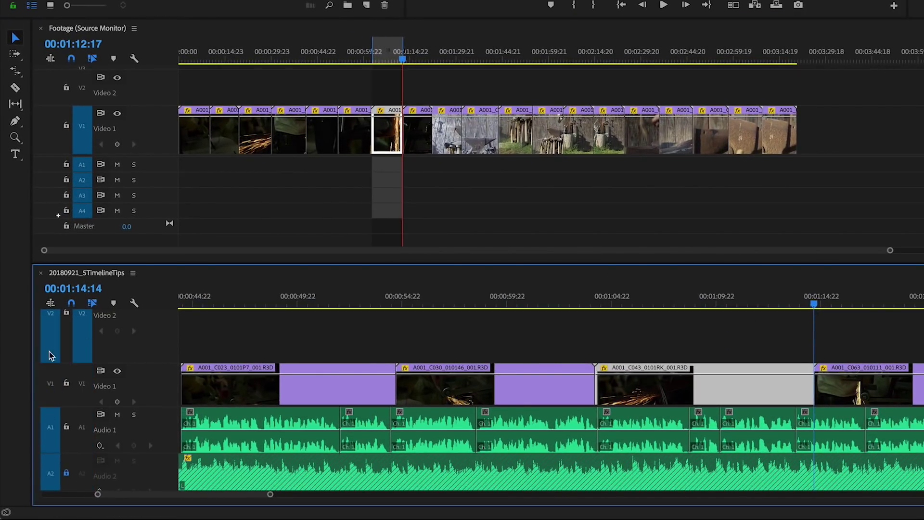
click(79, 335)
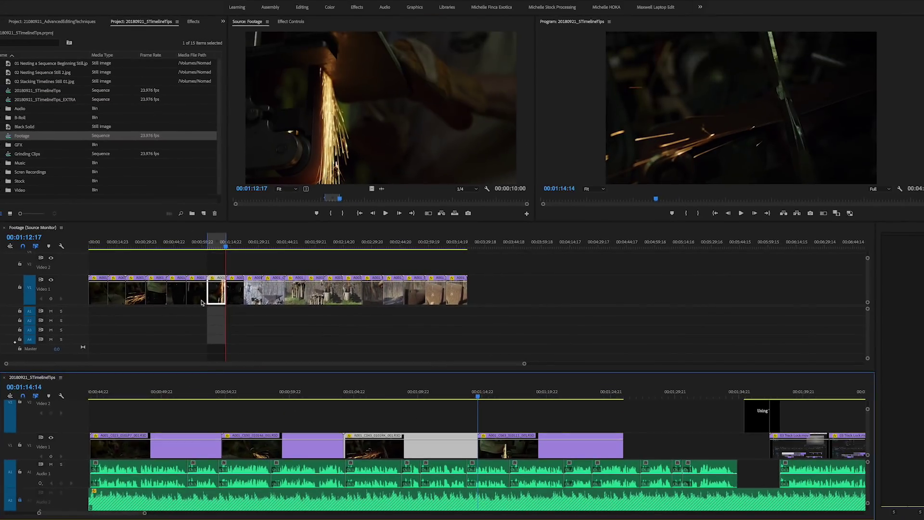
click(442, 214)
click(454, 213)
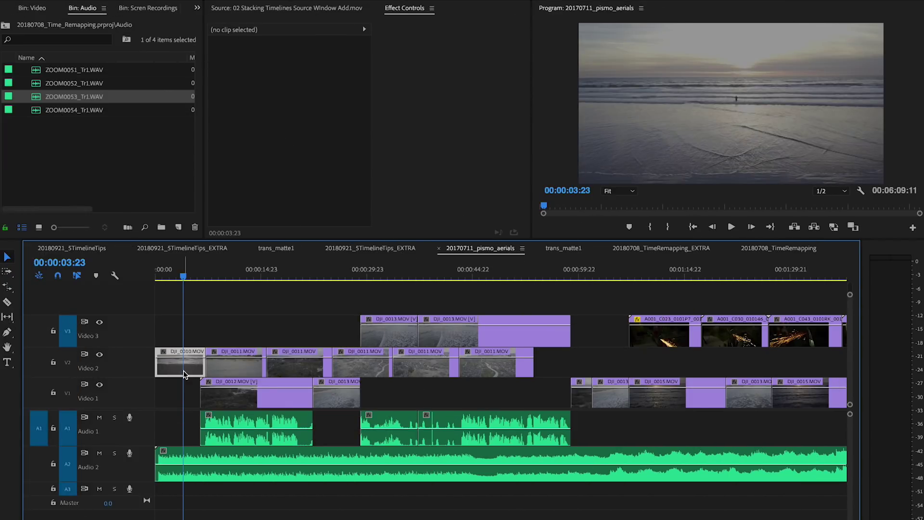
Select all clips in 20170711_pismo_aerials with Track Select Forward and shift them so DJI_0010.MOV starts at 00:00:04:14.
click(185, 375)
key(a)
click(167, 363)
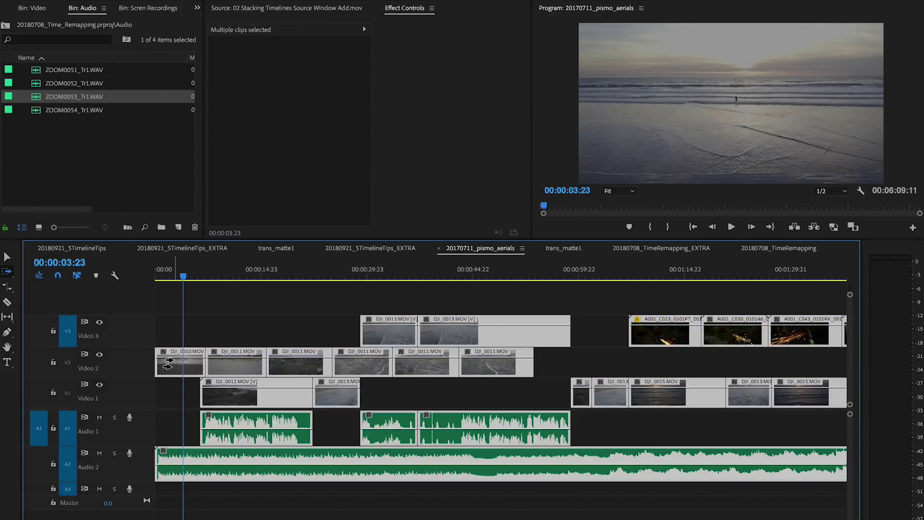
drag(175, 370, 208, 369)
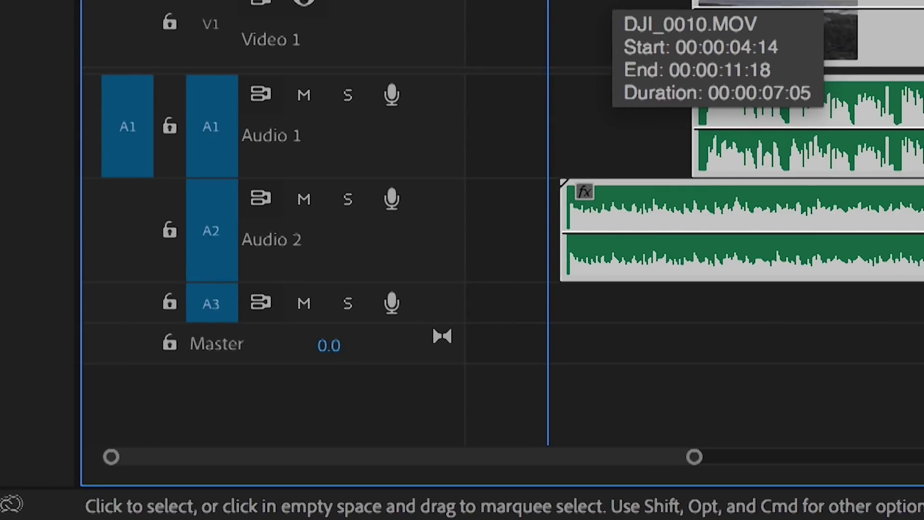
Lock the Audio 2 music track and shift the clips on the unlocked tracks.
click(169, 232)
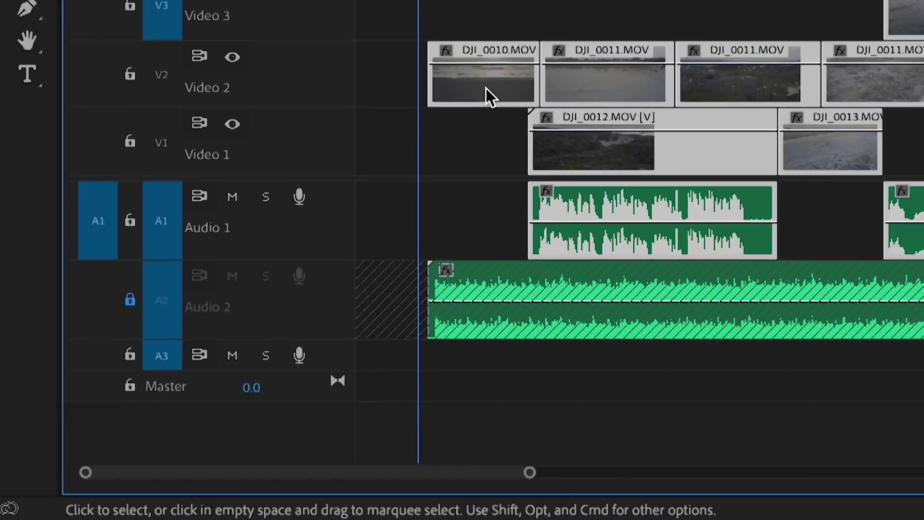
drag(292, 248, 246, 245)
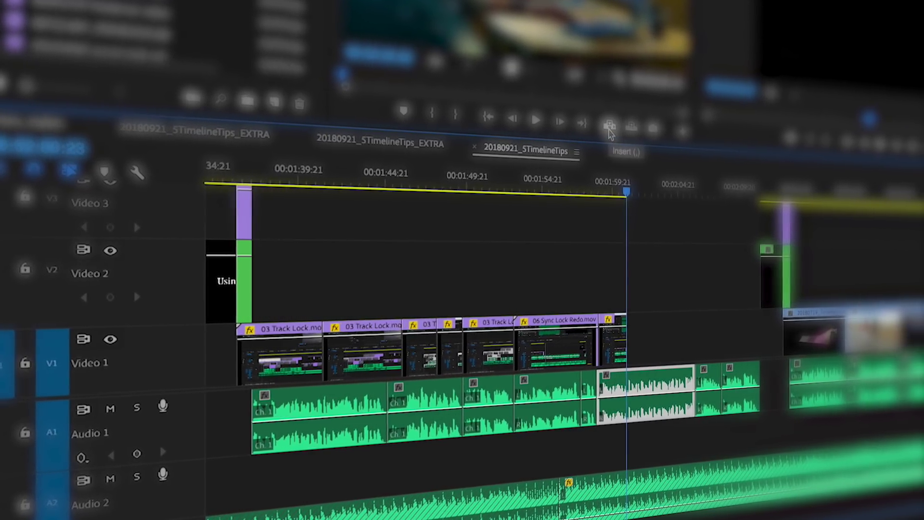
Disable sync lock on Audio 1 and insert 079382900_H264HD1080.mov on Video 1 at 00:02:00:23.
click(592, 127)
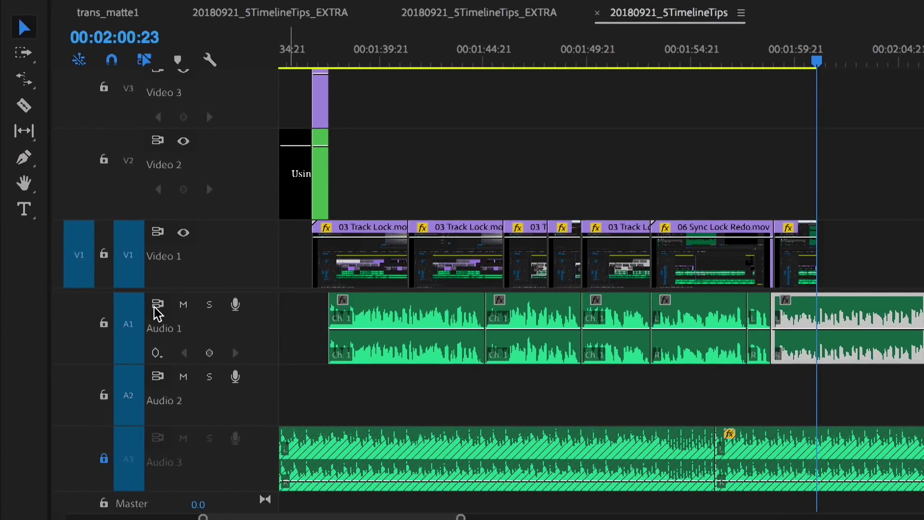
click(158, 306)
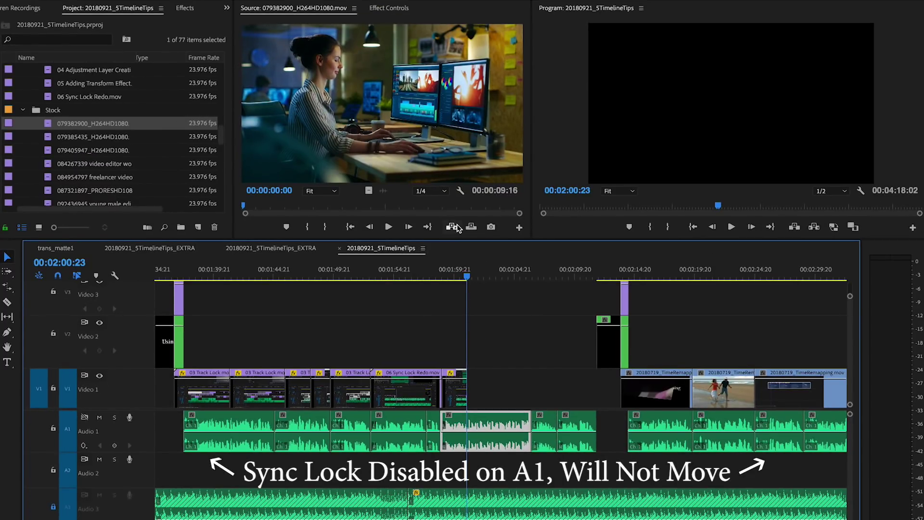
click(453, 227)
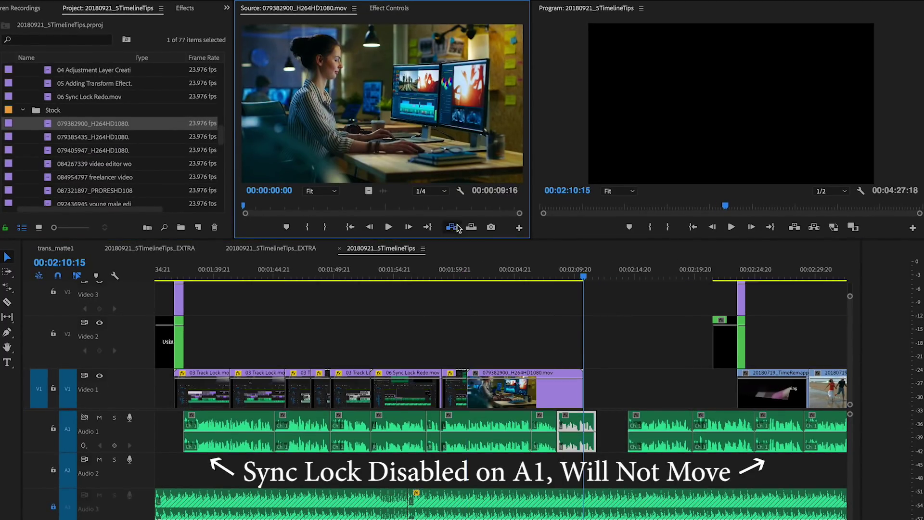
click(452, 226)
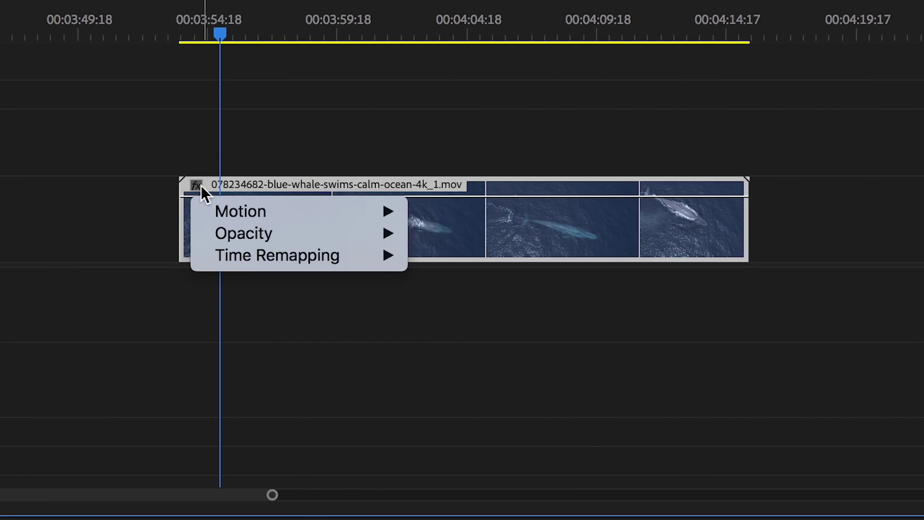
Show the Time Remapping speed line on the blue whale clip and try raising and lowering its speed.
mouse_move(372, 257)
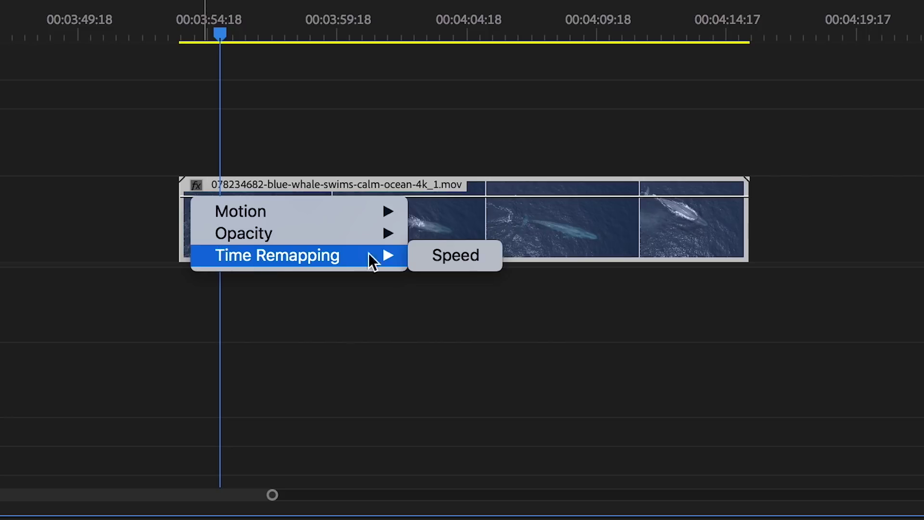
click(442, 256)
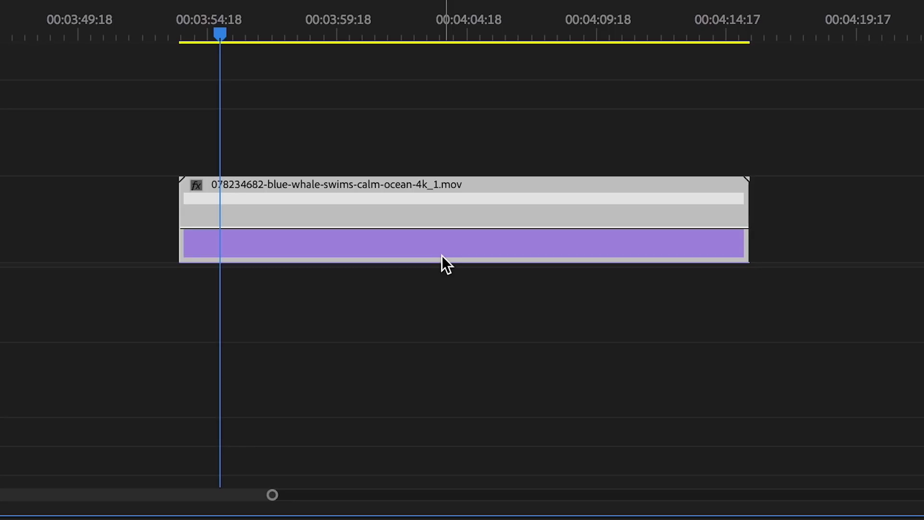
drag(345, 228, 345, 195)
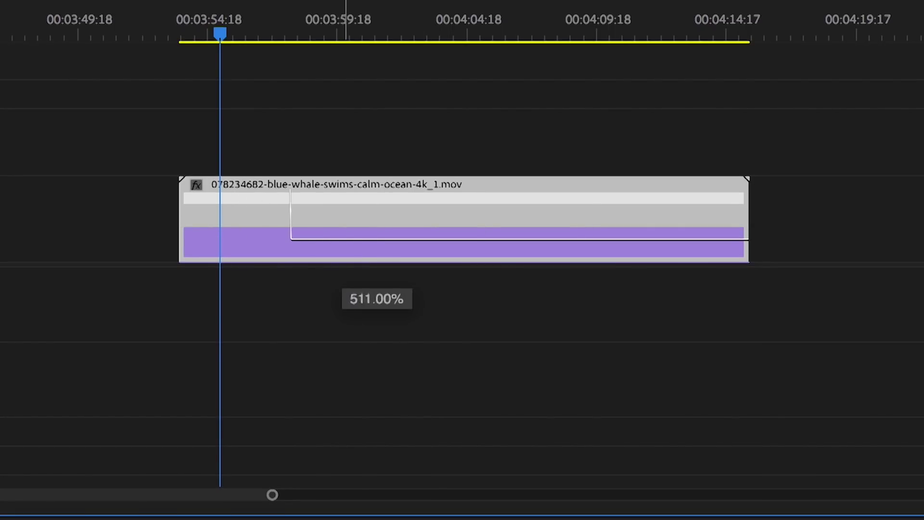
drag(346, 279, 346, 279)
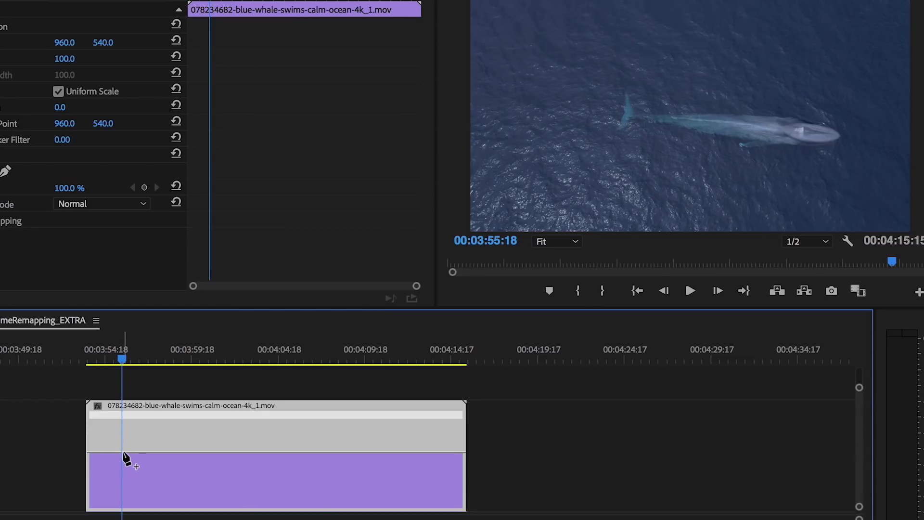
Add four speed keyframes along the blue whale clip and speed up alternating segments between them.
drag(362, 360, 350, 409)
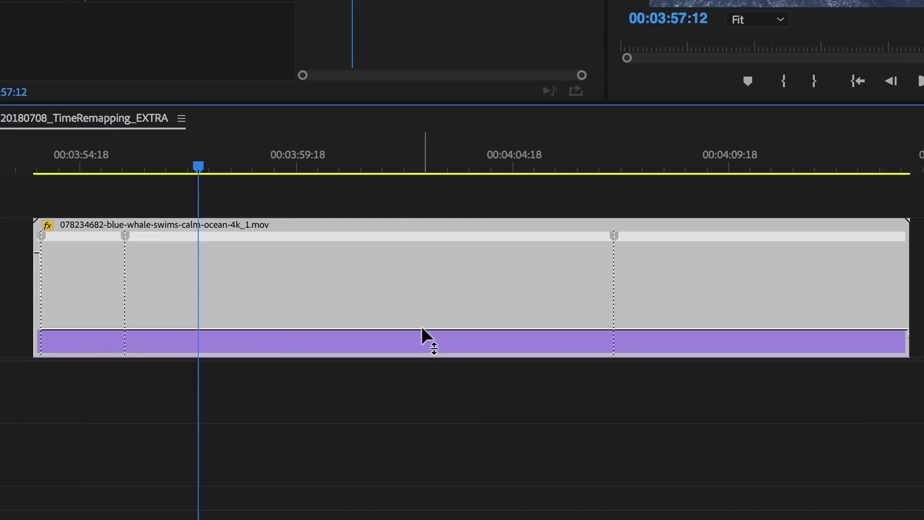
drag(423, 336, 424, 321)
drag(152, 151, 239, 168)
super+click(239, 330)
drag(272, 330, 272, 289)
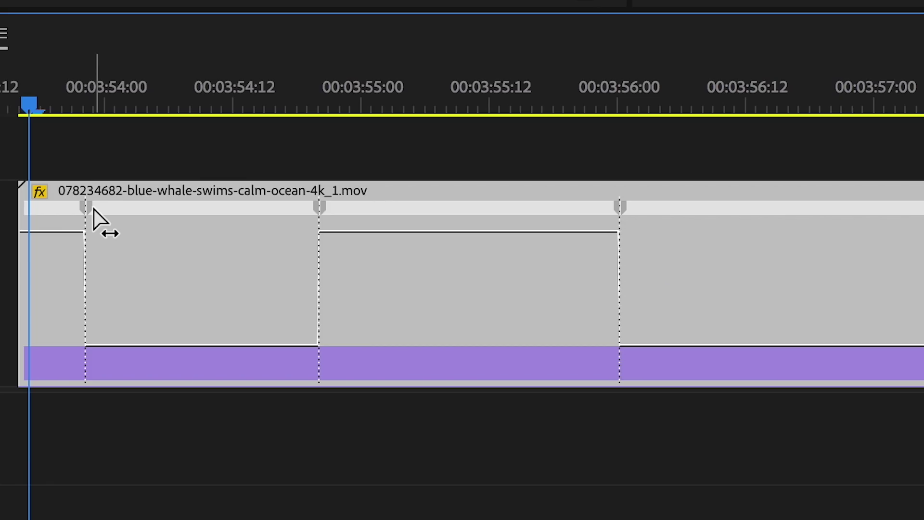
Split the whale clip's speed keyframes into gradual ramps and smooth the first ramp into an eased curve.
drag(93, 208, 221, 209)
drag(489, 208, 553, 215)
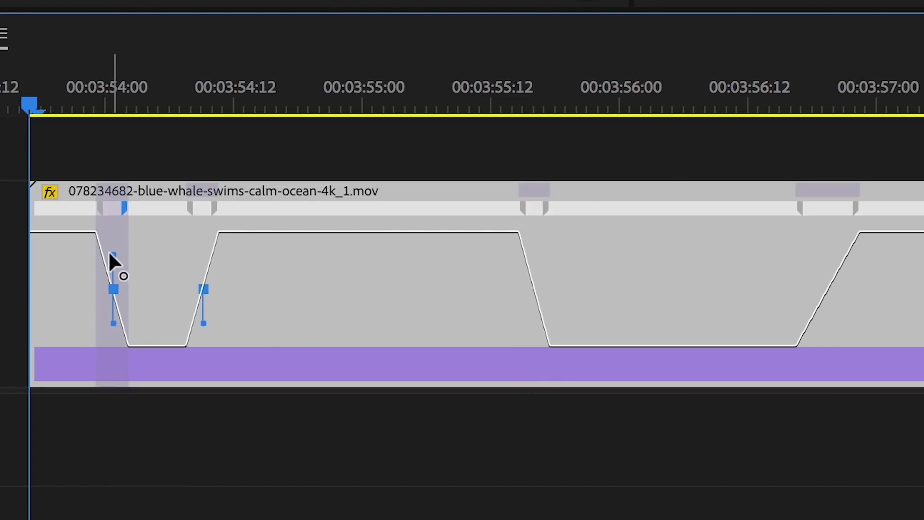
drag(109, 253, 20, 262)
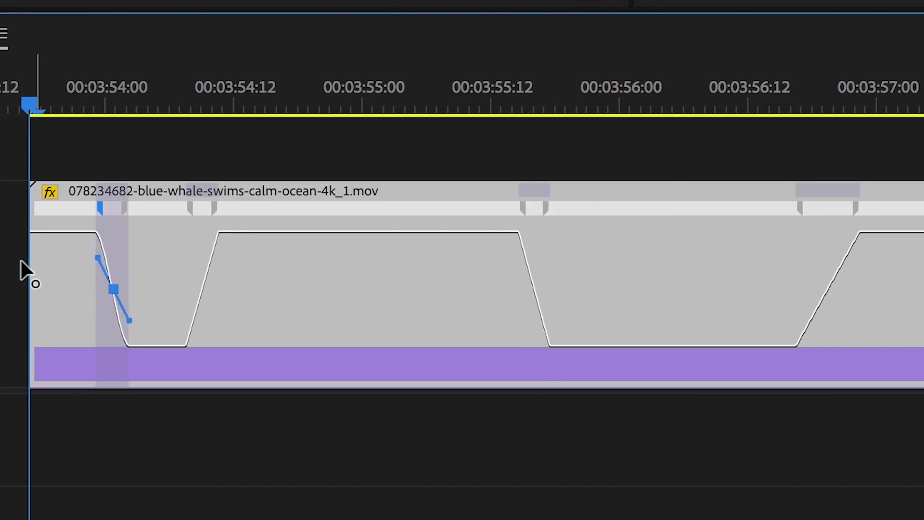
click(207, 216)
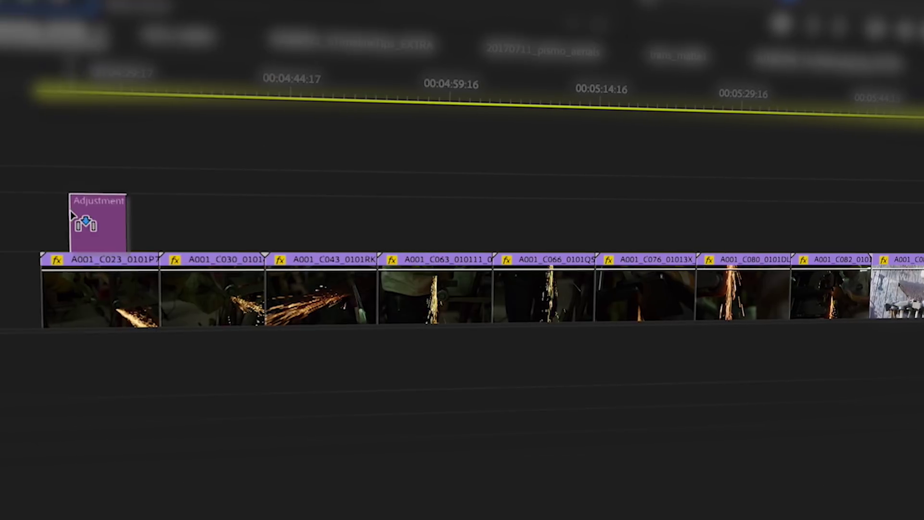
Extend the adjustment layer on Video 2 across the spark clips and apply the Lumetri Color effect to it.
drag(76, 214, 903, 260)
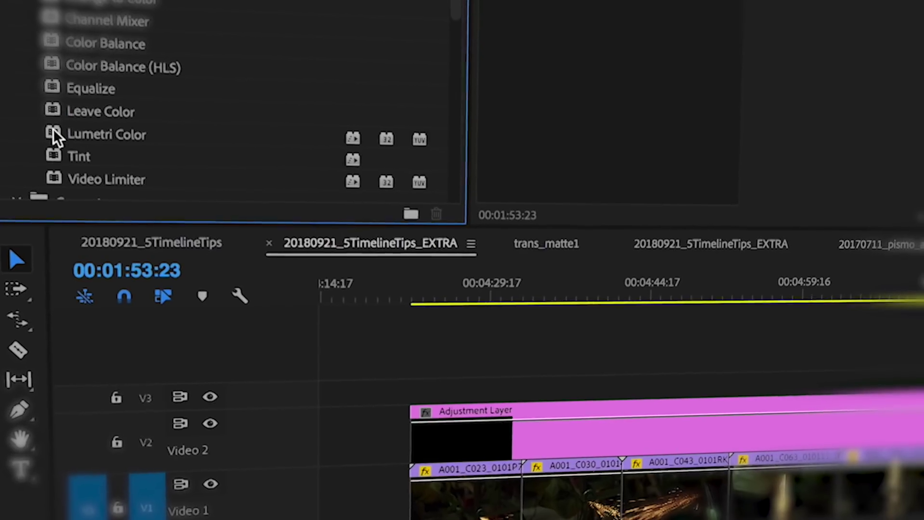
drag(55, 132, 487, 409)
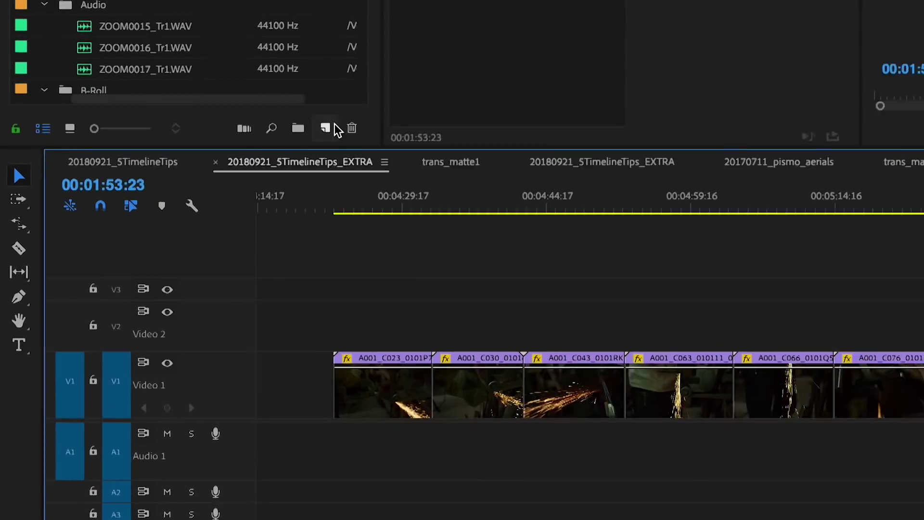
Create a new adjustment layer in the project with the default settings.
click(334, 127)
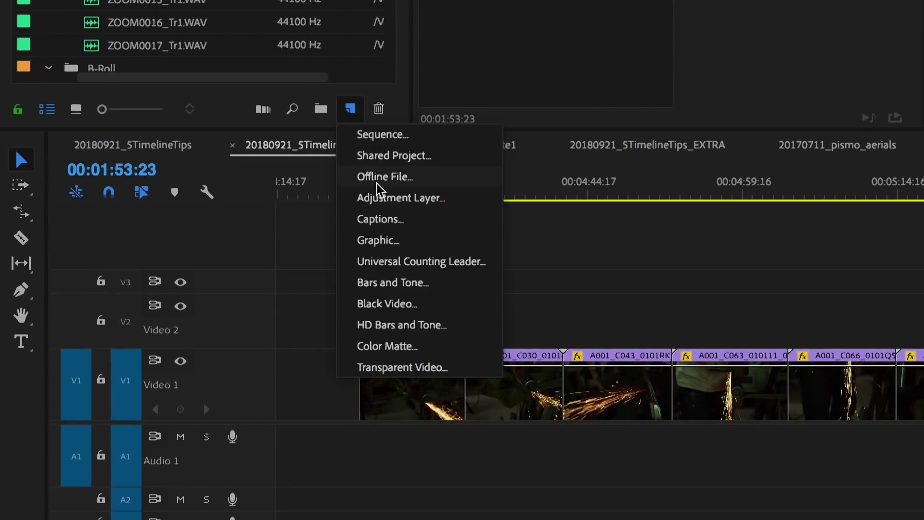
click(384, 200)
key(Return)
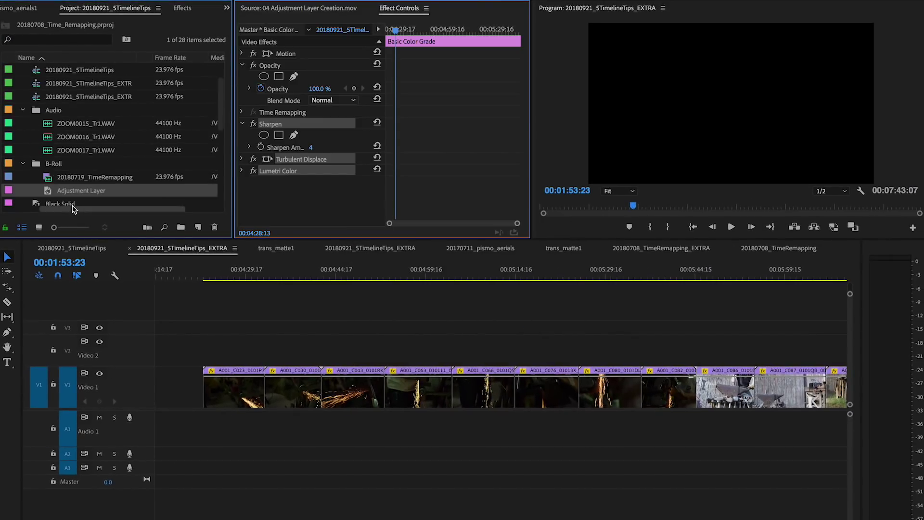
Apply the Transform effect to the Transform adjustment layer on Video 4, enter 120 for one of its properties and play back the sequence.
drag(188, 296, 690, 372)
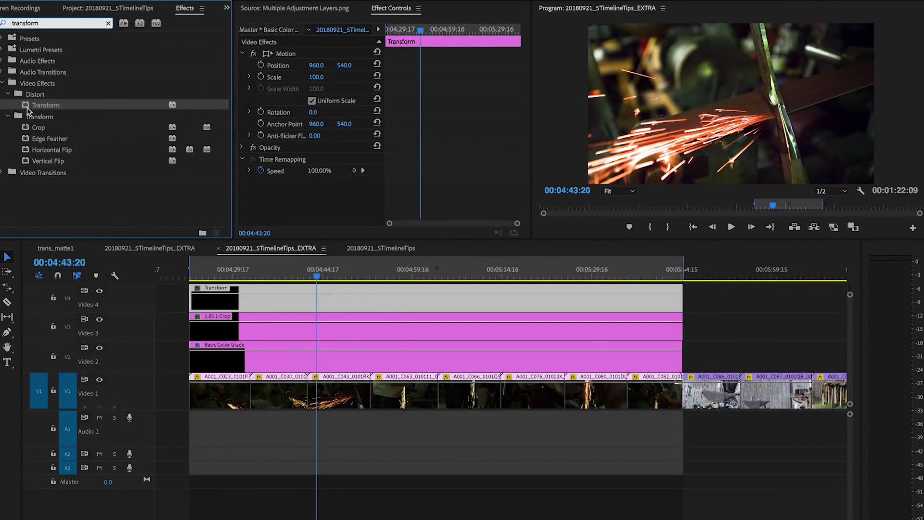
drag(27, 108, 283, 301)
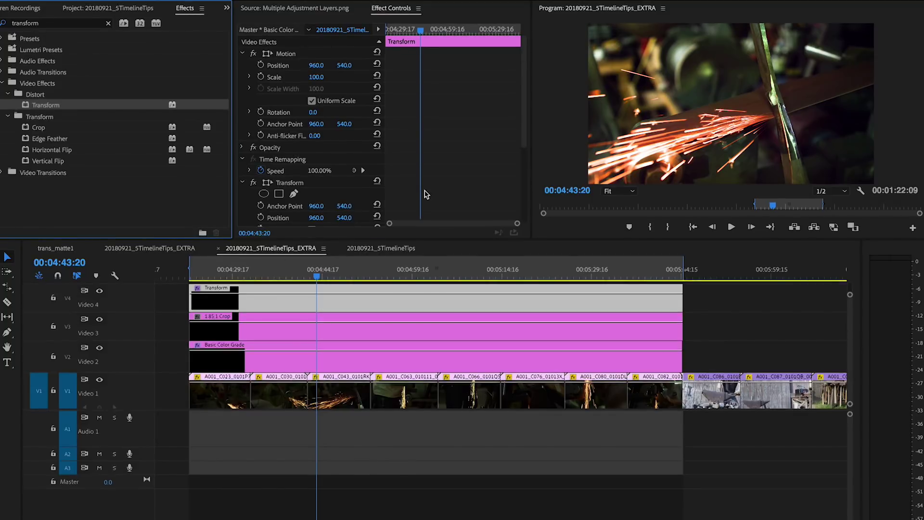
drag(419, 30, 434, 35)
click(316, 197)
text(120)
key(Return)
click(310, 274)
key(space)
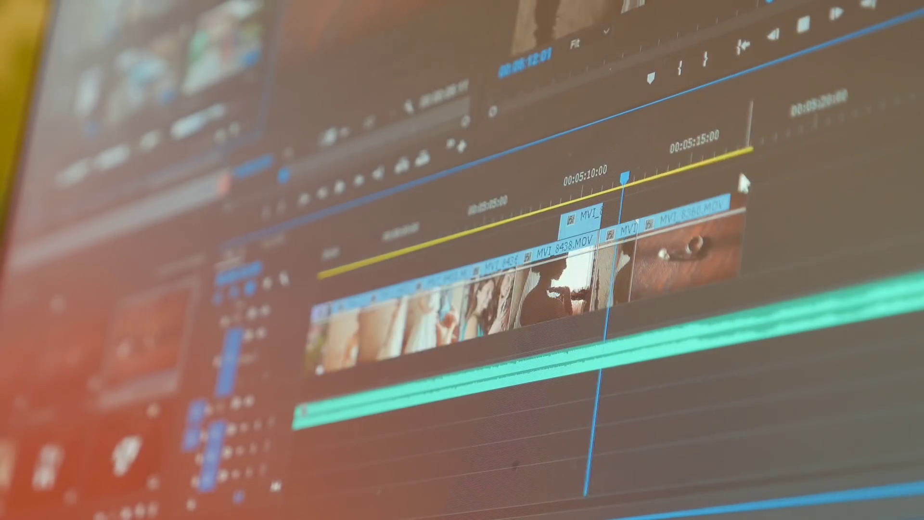
click(628, 282)
click(500, 214)
key(minus)
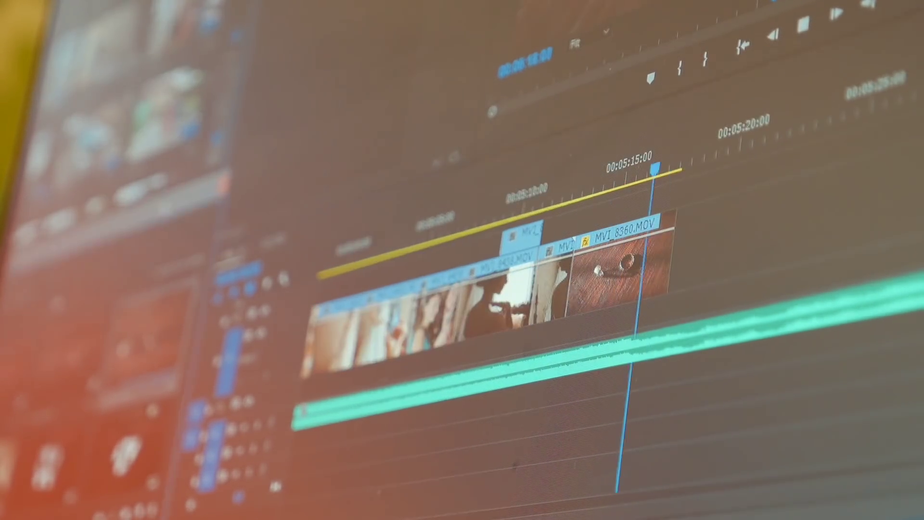